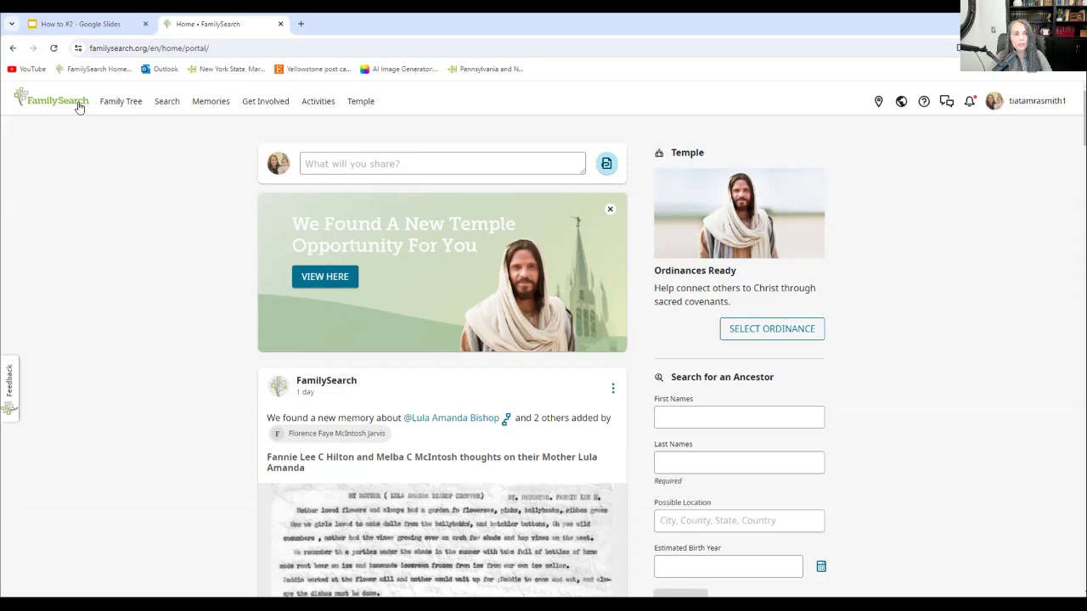
Open the family tree in landscape view and review the available tree view options.
{"action": "left_click", "coordinate": [122, 103]}
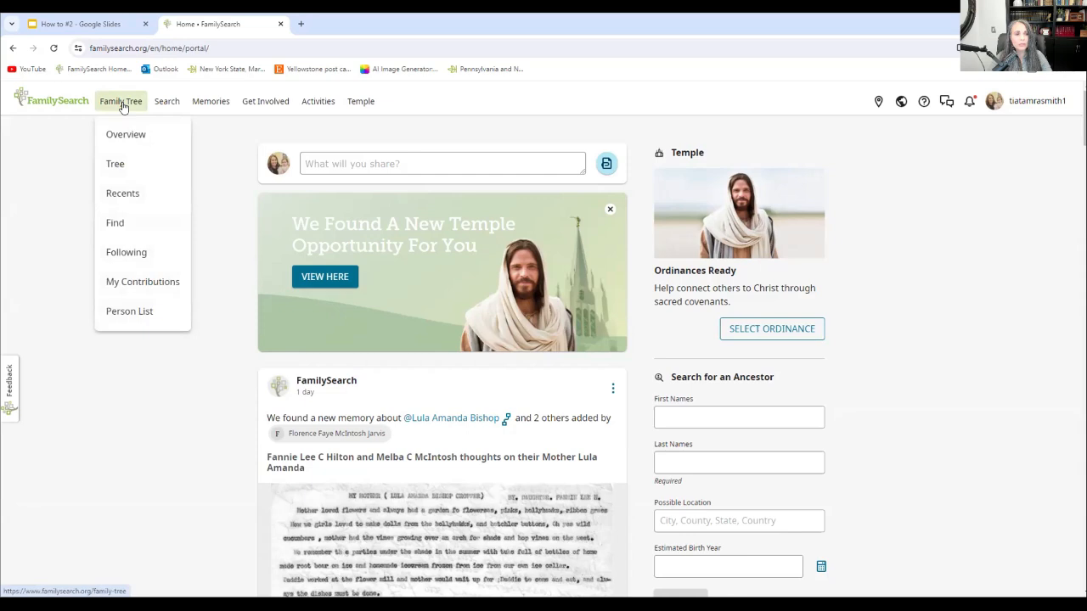
{"action": "left_click", "coordinate": [116, 168]}
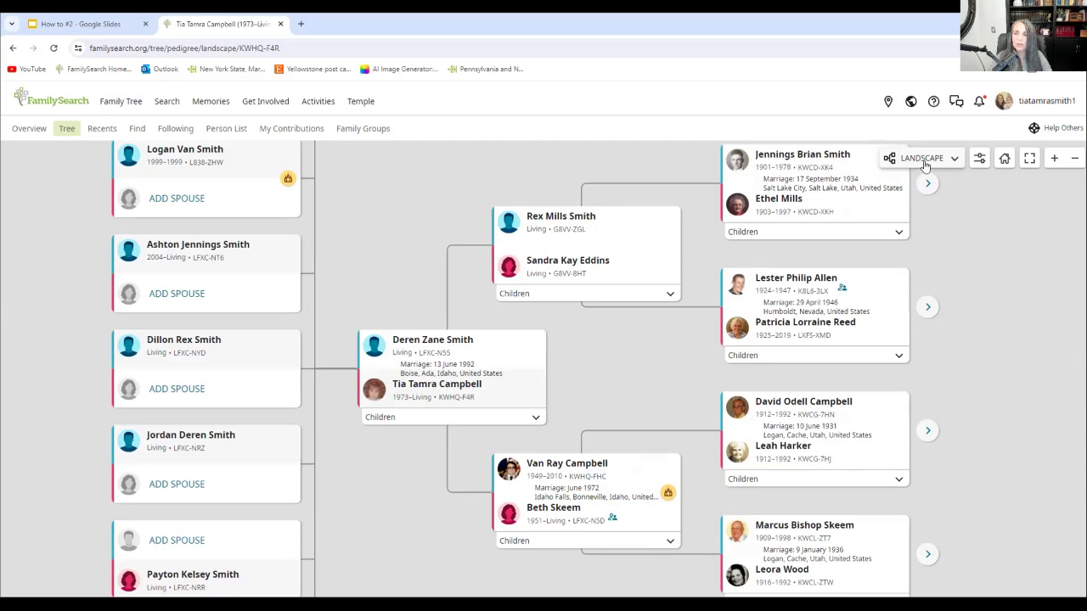
{"action": "left_click", "coordinate": [954, 160]}
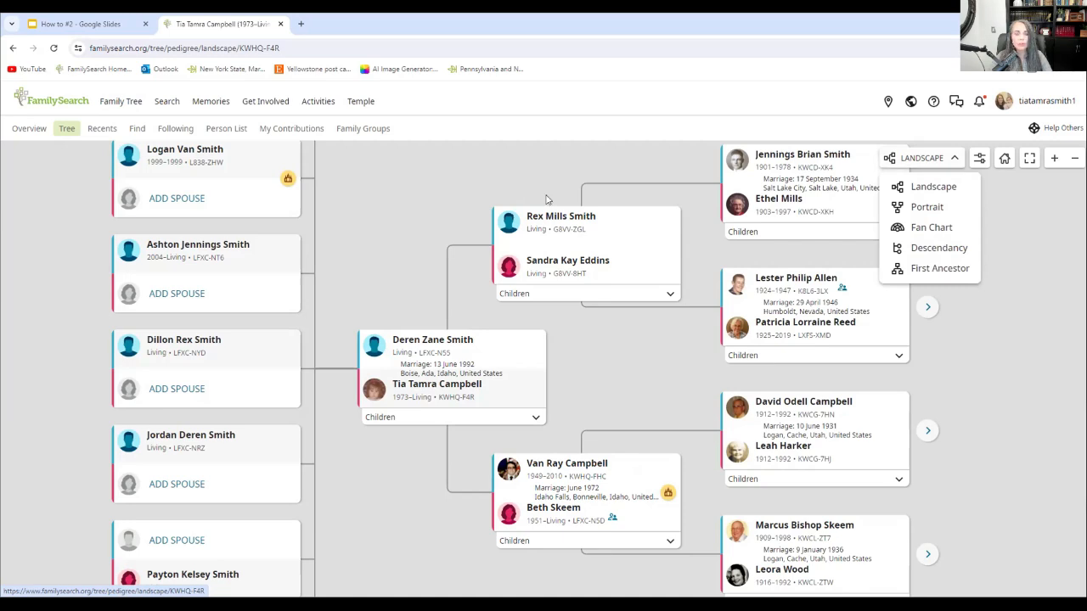
{"action": "left_click", "coordinate": [407, 207]}
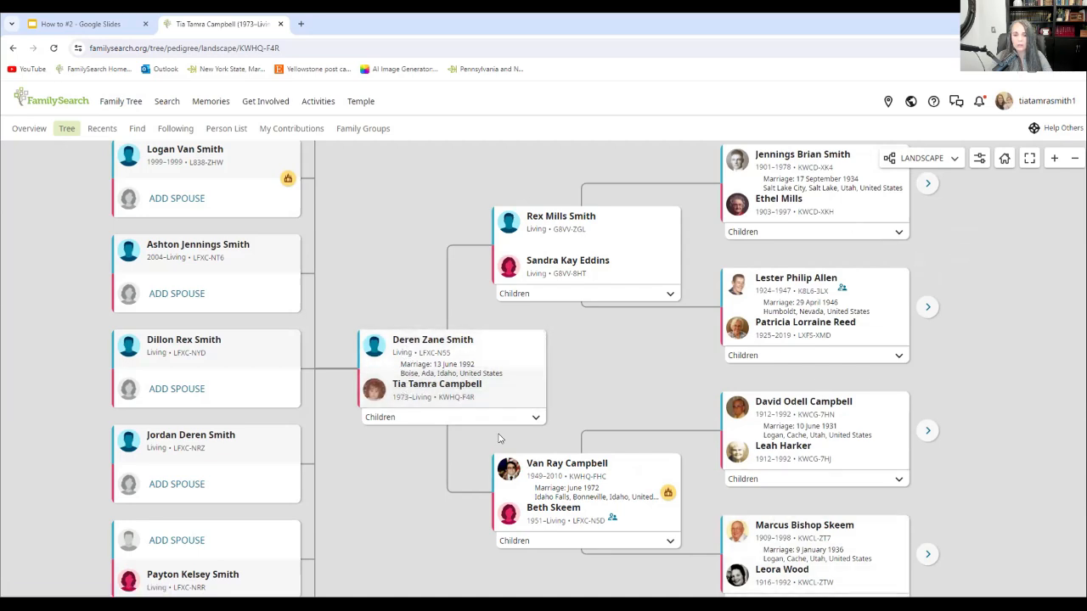
Expand the lowest maternal branch of the pedigree generation by generation, back to the ancestors of the couple married in Shutesbury in 1819.
{"action": "left_click_drag", "start_coordinate": [397, 284], "coordinate": [310, 209]}
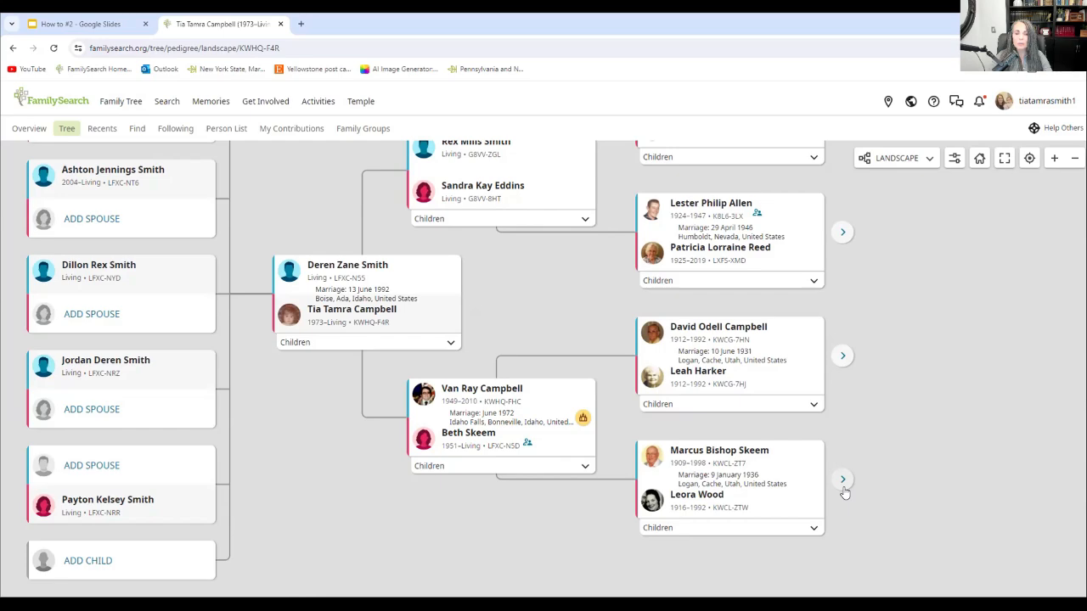
{"action": "left_click", "coordinate": [843, 481]}
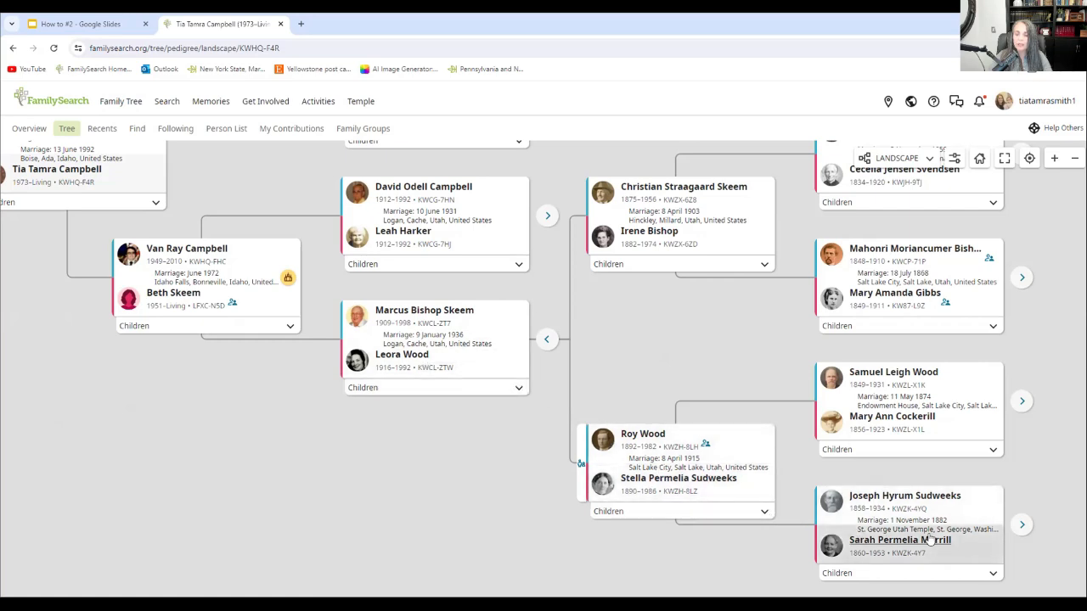
{"action": "left_click", "coordinate": [1024, 526]}
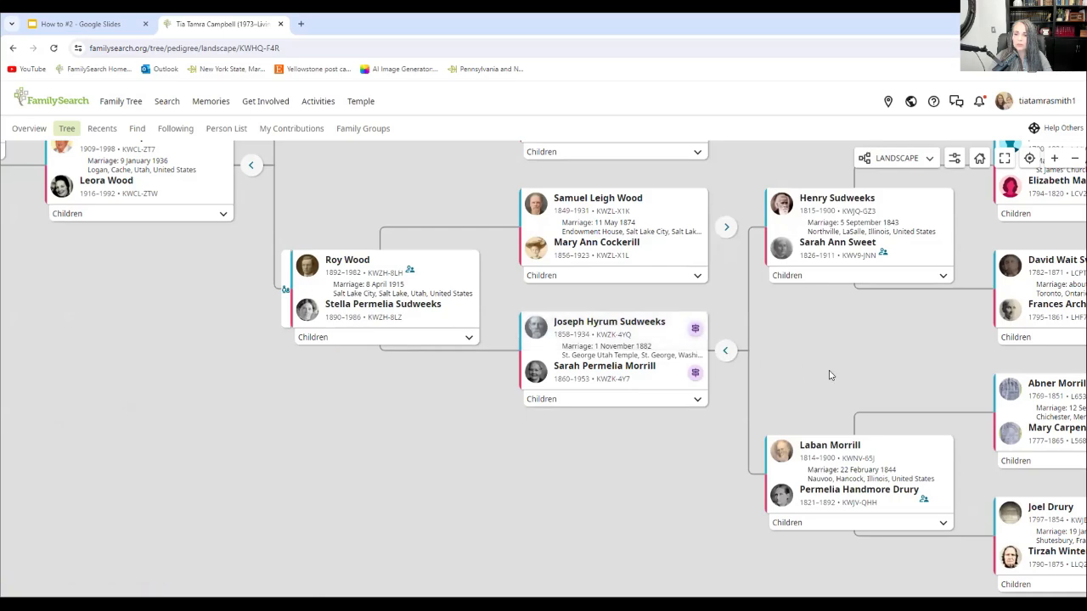
{"action": "left_click_drag", "start_coordinate": [803, 369], "coordinate": [532, 298]}
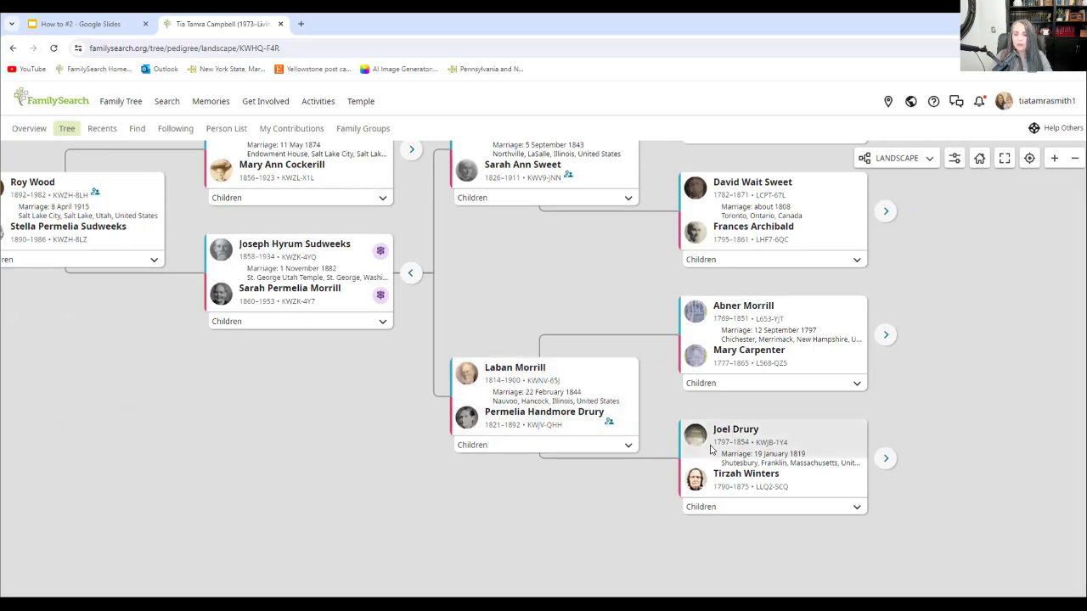
{"action": "left_click", "coordinate": [884, 461]}
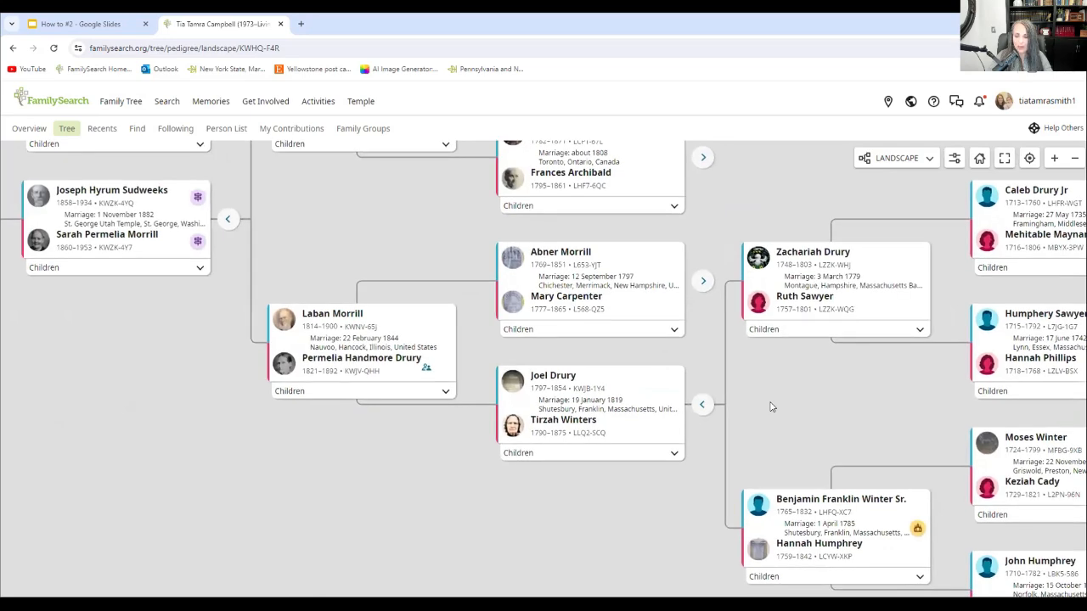
{"action": "left_click_drag", "start_coordinate": [771, 405], "coordinate": [762, 352]}
{"action": "left_click_drag", "start_coordinate": [771, 392], "coordinate": [498, 204]}
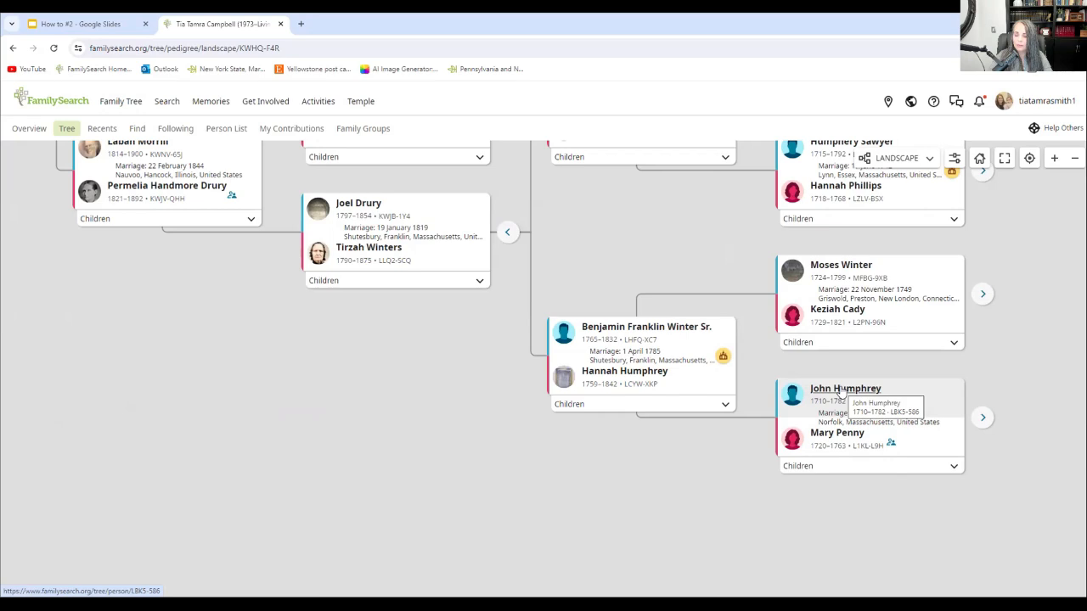
Recentre the tree on the husband of the lowest couple in the earliest generation and close his details.
{"action": "left_click", "coordinate": [839, 391]}
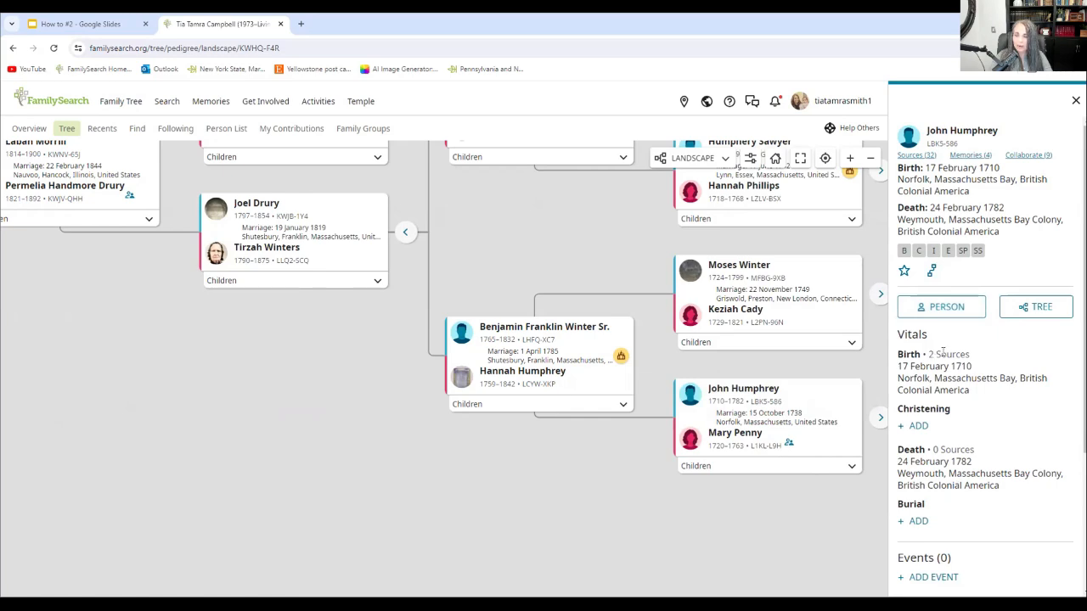
{"action": "left_click", "coordinate": [1011, 315]}
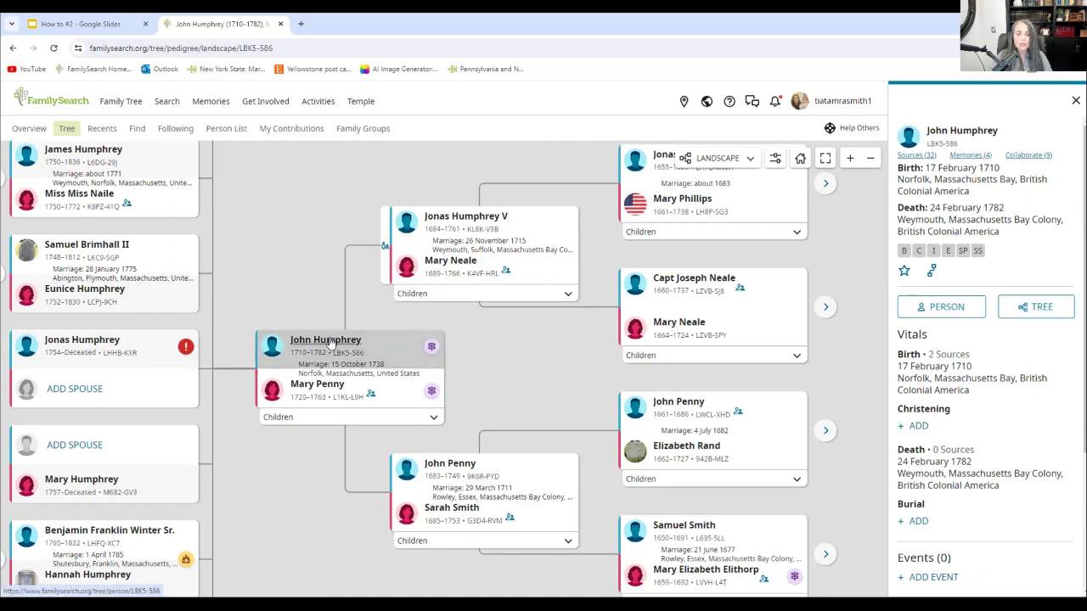
{"action": "left_click", "coordinate": [1076, 100]}
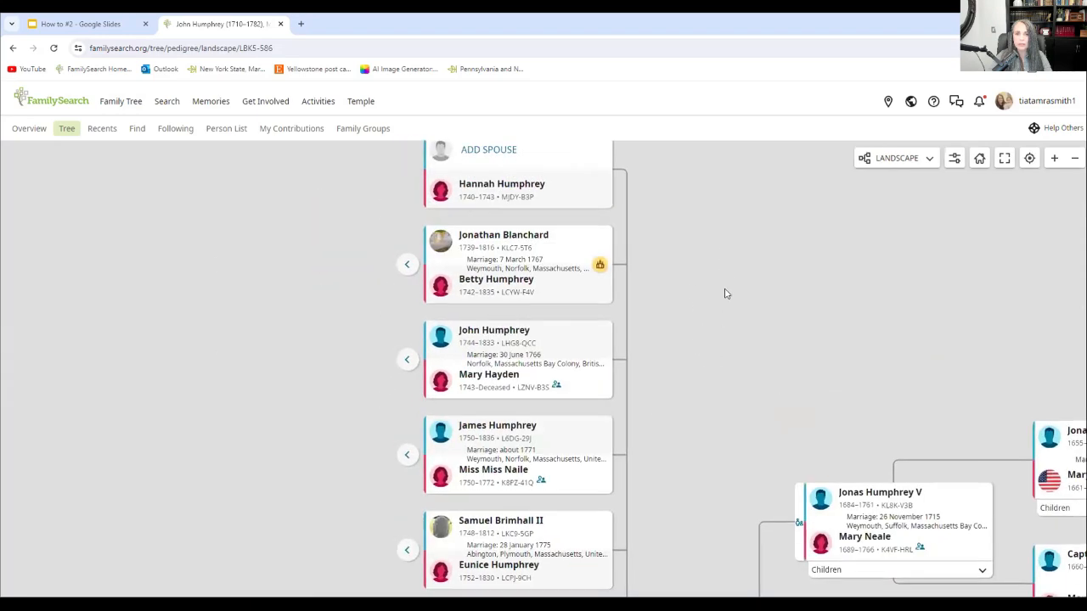
Expand the children of the root ancestor's daughter who married in Weymouth in 1767, and bring the eldest child into view.
{"action": "scroll", "coordinate": [726, 314], "scroll_direction": "down", "scroll_amount": 1}
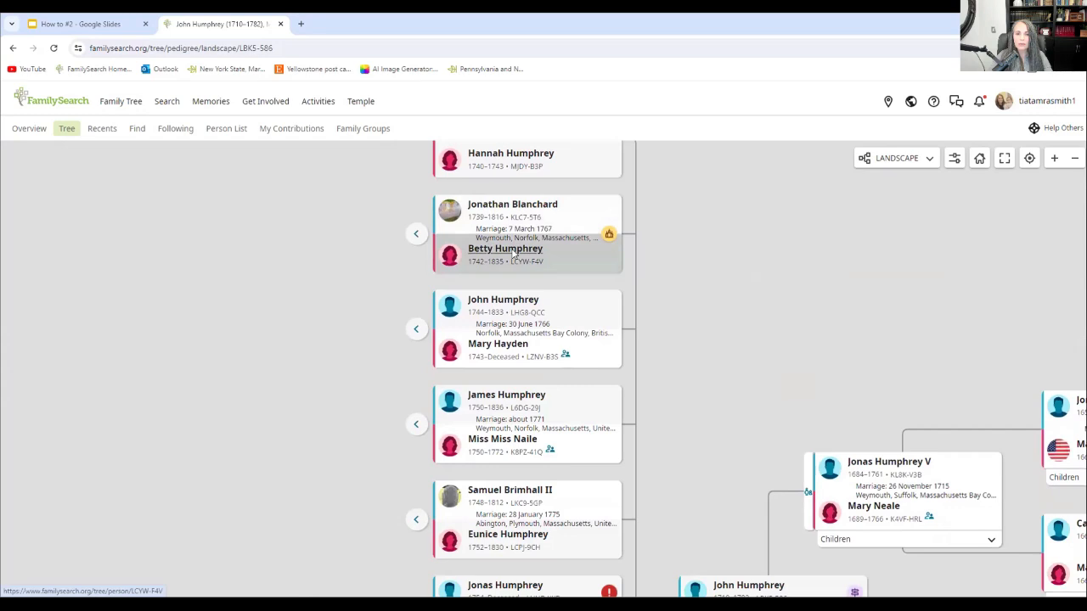
{"action": "left_click", "coordinate": [416, 237]}
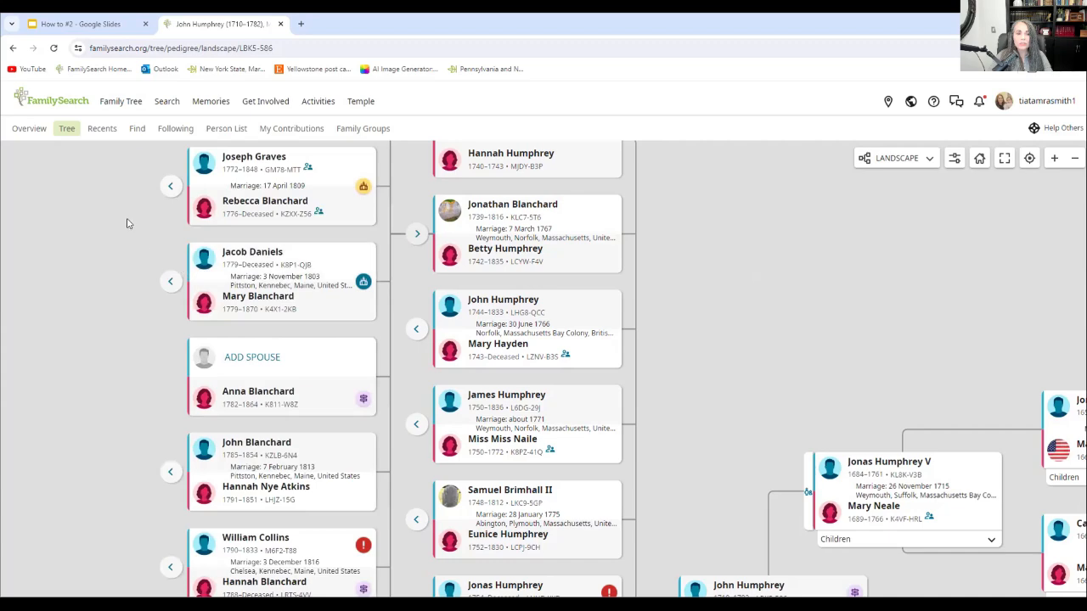
{"action": "left_click_drag", "start_coordinate": [127, 221], "coordinate": [163, 376]}
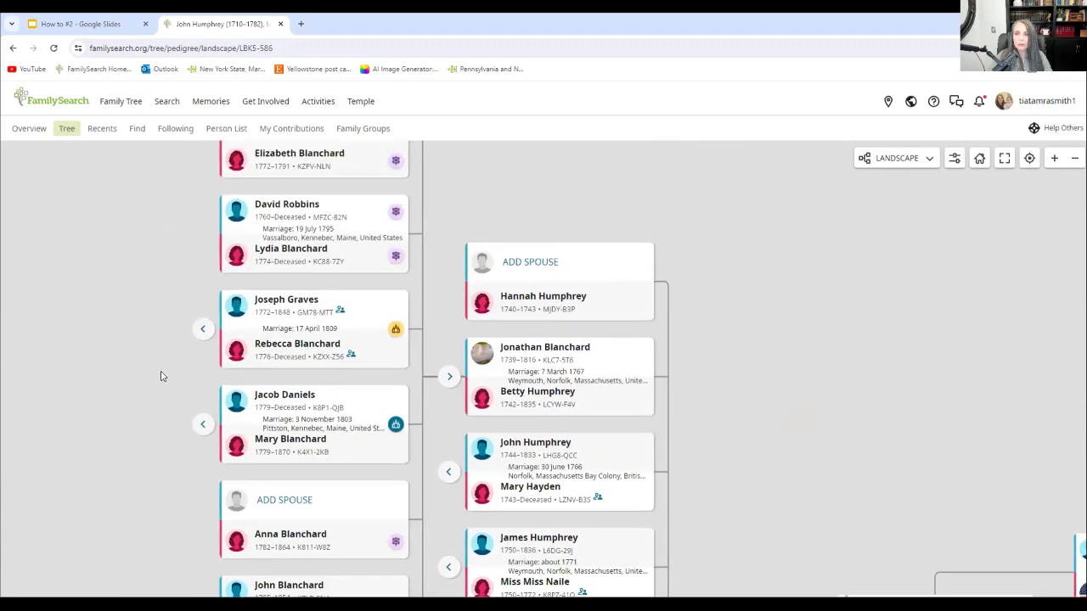
{"action": "left_click_drag", "start_coordinate": [152, 269], "coordinate": [177, 413]}
{"action": "left_click_drag", "start_coordinate": [157, 301], "coordinate": [224, 410]}
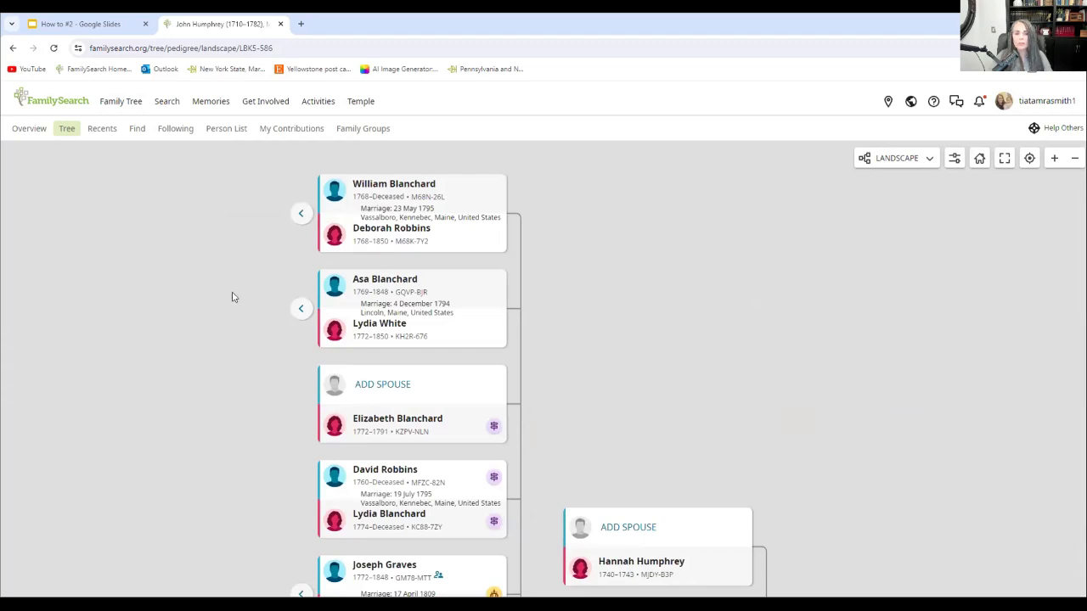
Expand the descendants of the first-listed son, married in Vassalboro in 1795, and of his son married in Litchfield in 1829.
{"action": "left_click", "coordinate": [300, 215]}
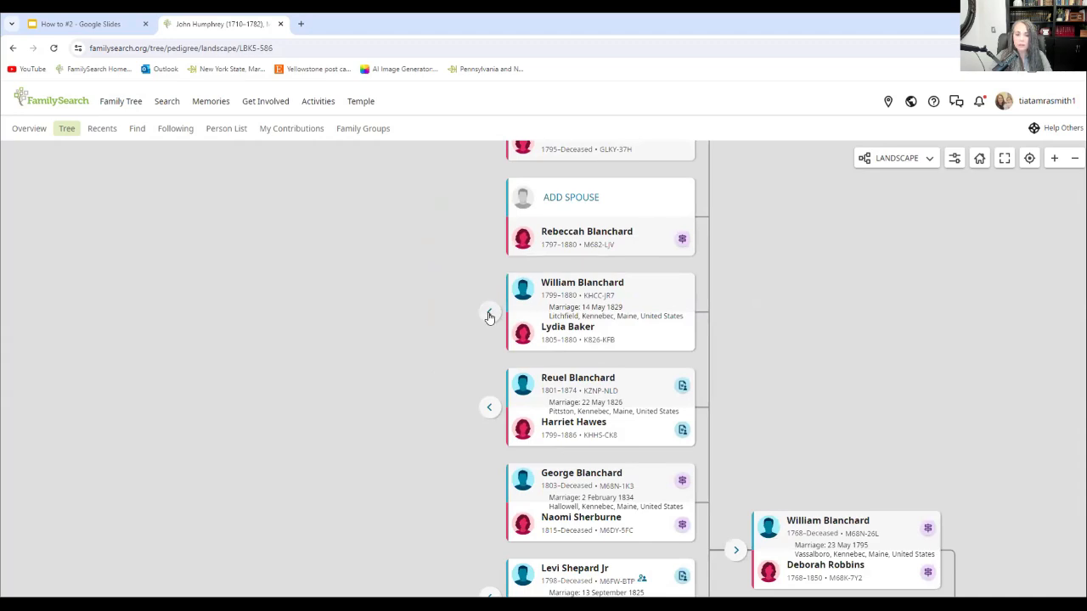
{"action": "left_click", "coordinate": [489, 316]}
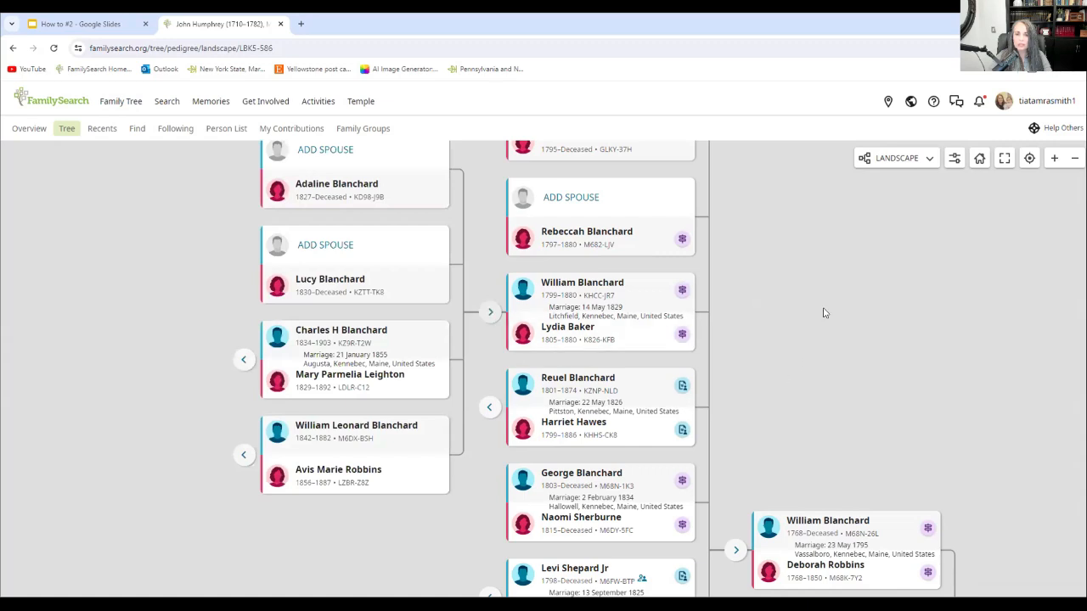
{"action": "left_click_drag", "start_coordinate": [830, 293], "coordinate": [935, 247]}
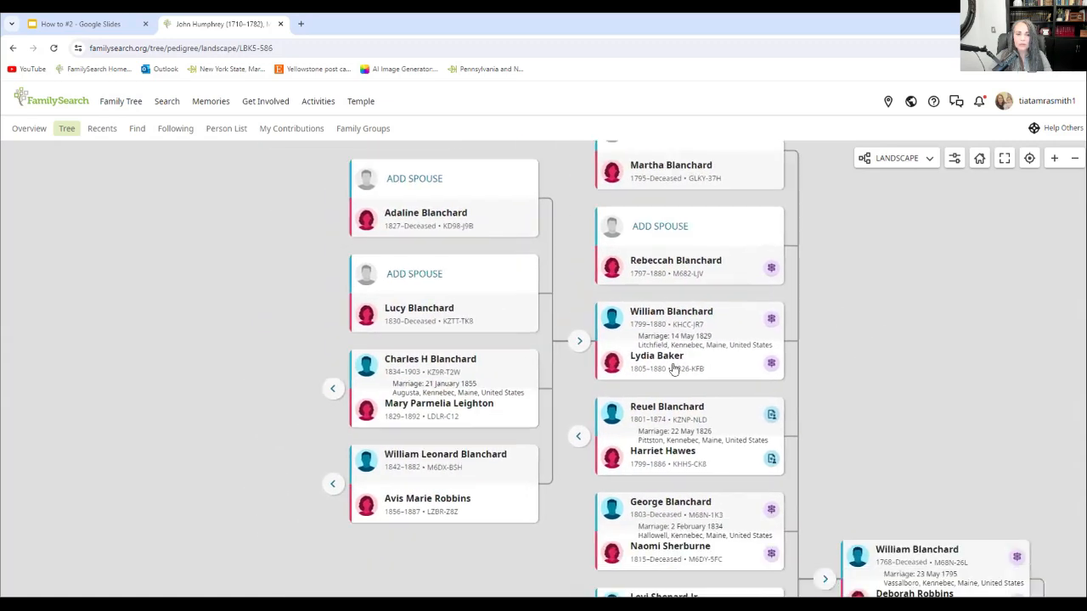
Expand the children of the couple married in Augusta in 1855 and review the first son's ordinances in the family name request.
{"action": "left_click", "coordinate": [333, 392]}
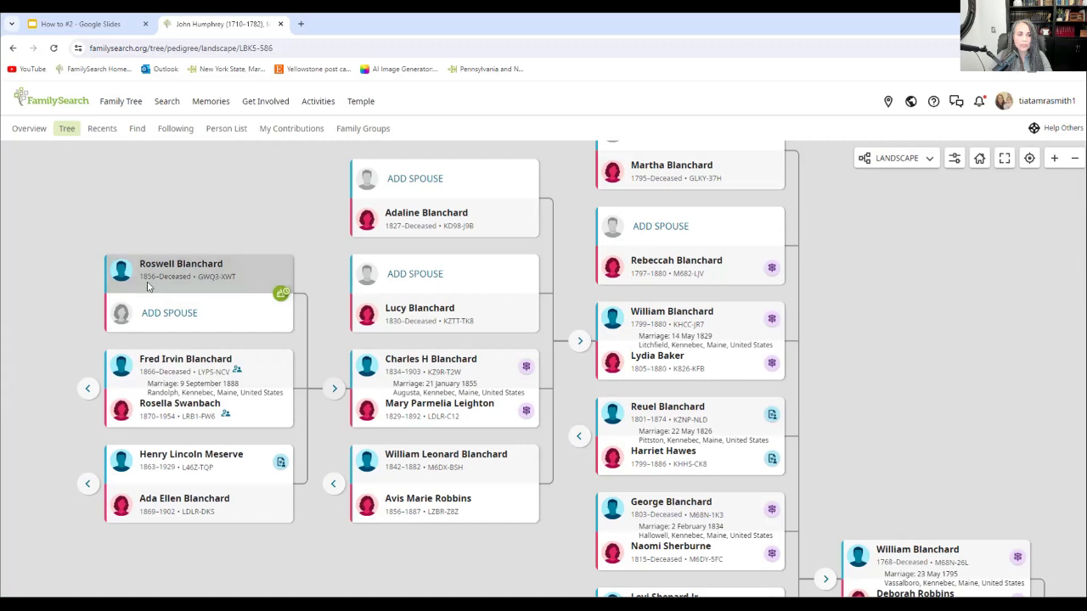
{"action": "left_click", "coordinate": [279, 296]}
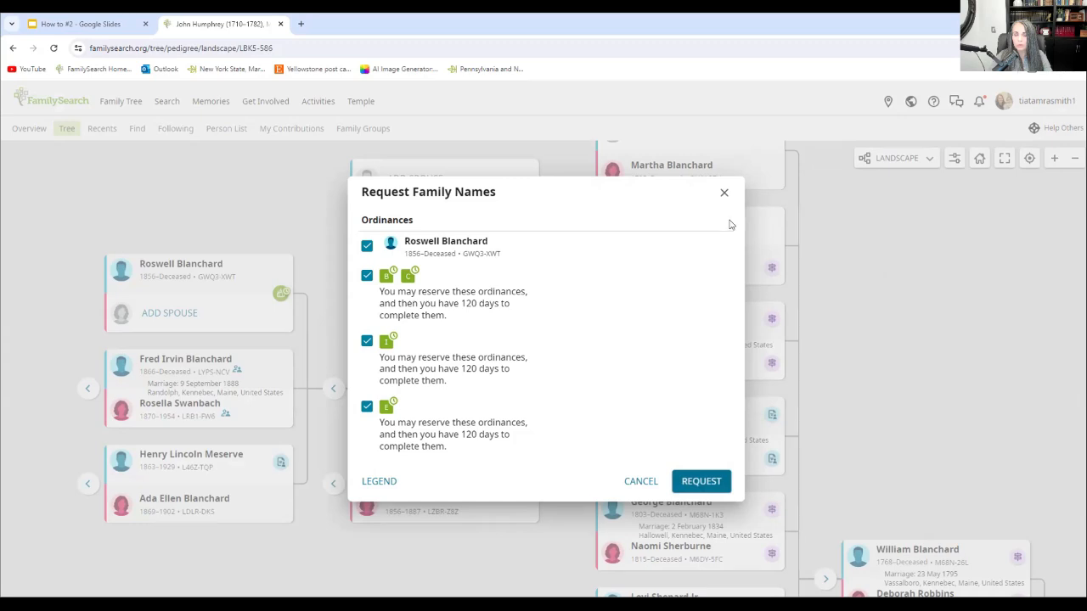
{"action": "left_click", "coordinate": [723, 193]}
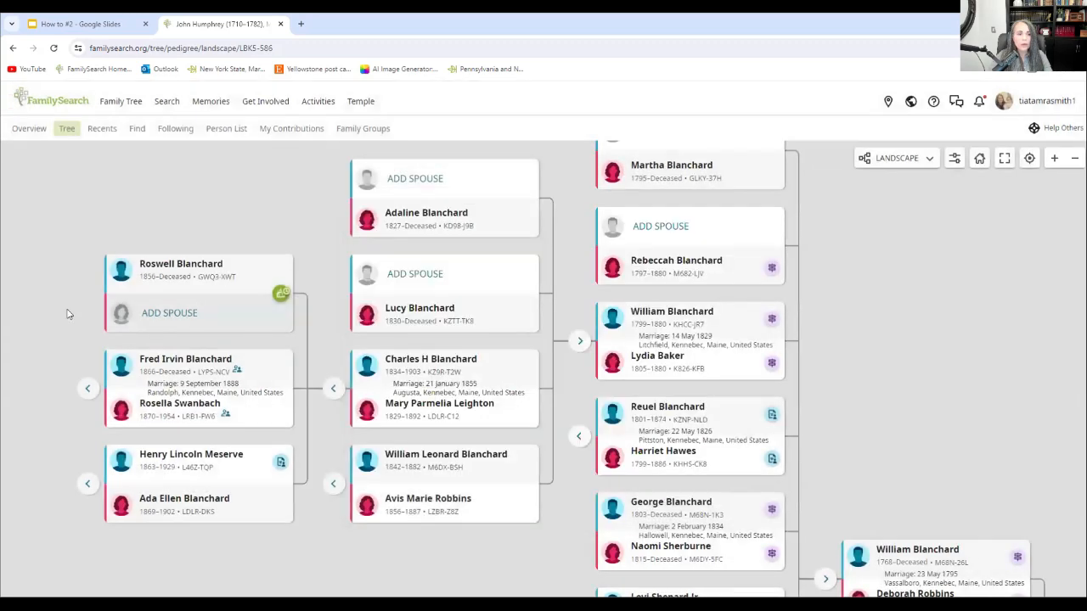
Expand the descendants of the couple married in Randolph in 1888, including the children of their son who married in 1911.
{"action": "left_click_drag", "start_coordinate": [101, 278], "coordinate": [144, 247]}
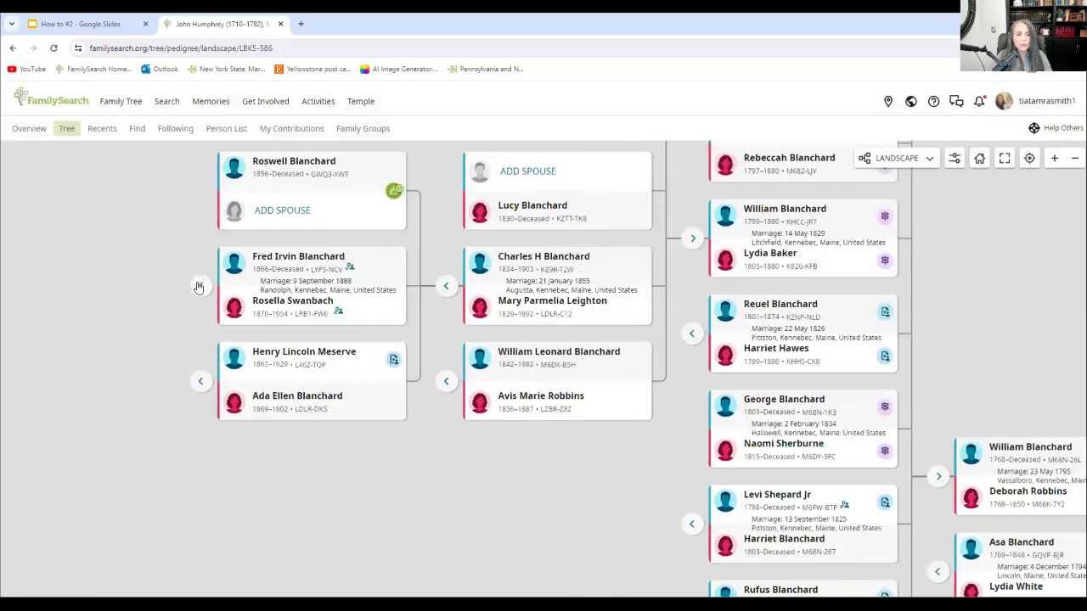
{"action": "left_click", "coordinate": [198, 286]}
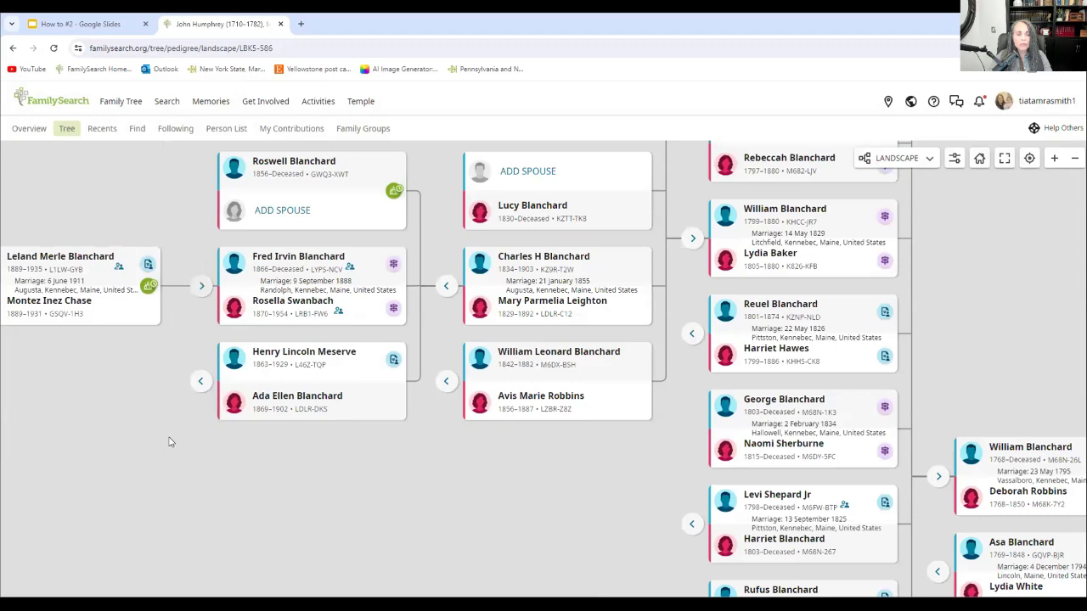
{"action": "left_click_drag", "start_coordinate": [169, 438], "coordinate": [418, 455]}
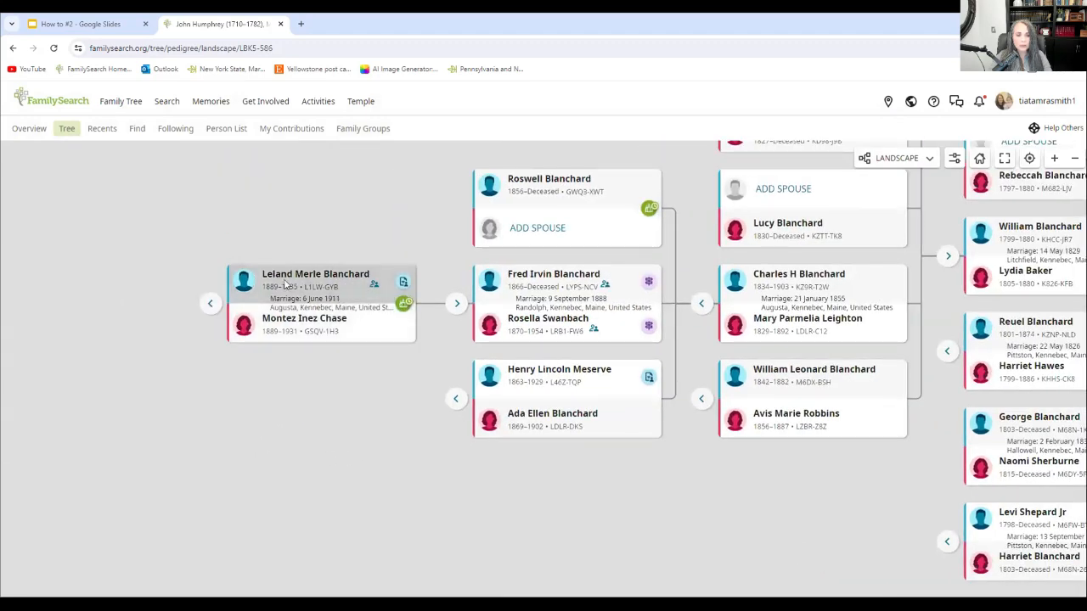
{"action": "left_click", "coordinate": [209, 305]}
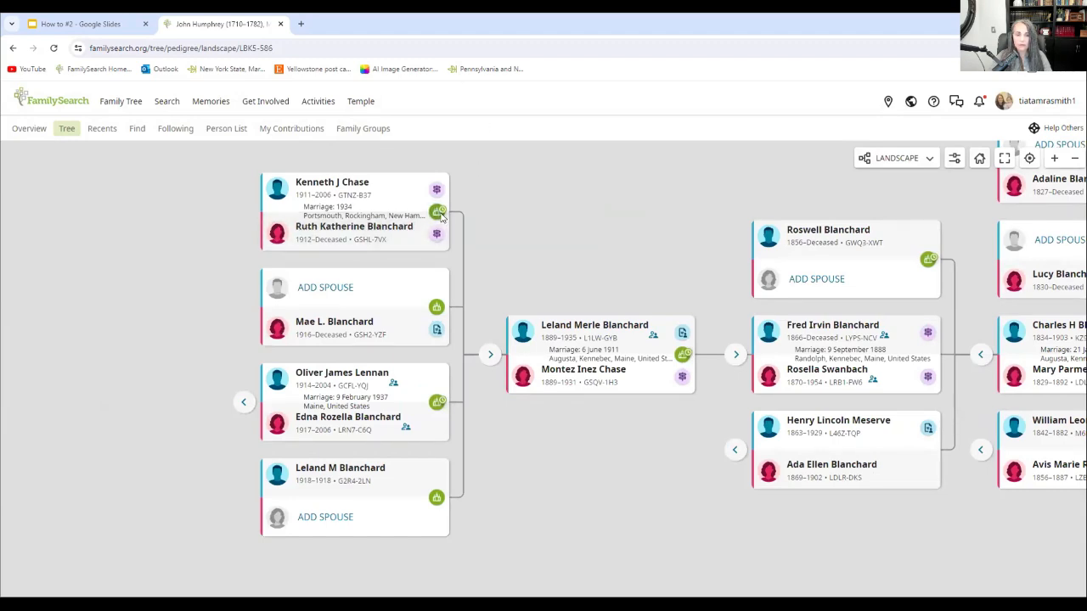
Review the ordinance requests for the unmarried daughter, the youngest son and the couple married in 1937, closing each without requesting.
{"action": "left_click", "coordinate": [436, 308]}
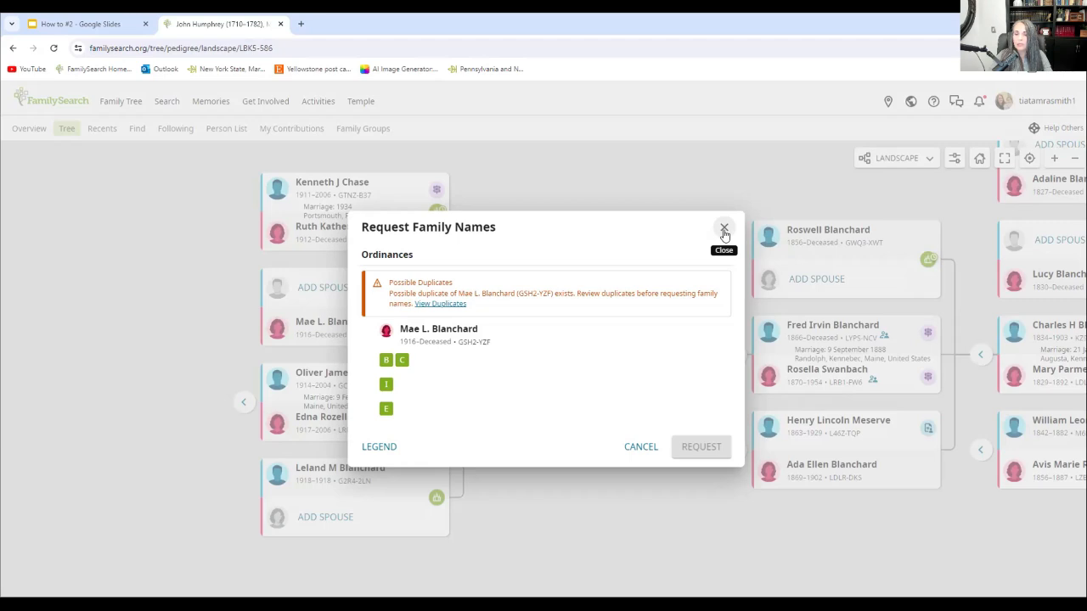
{"action": "left_click", "coordinate": [723, 230]}
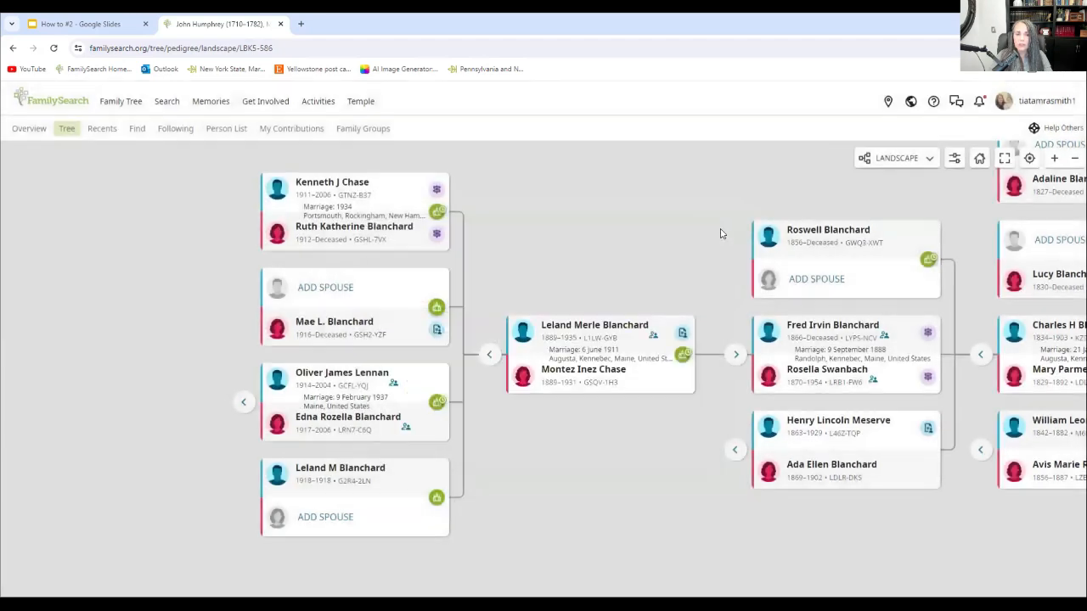
{"action": "left_click", "coordinate": [436, 498]}
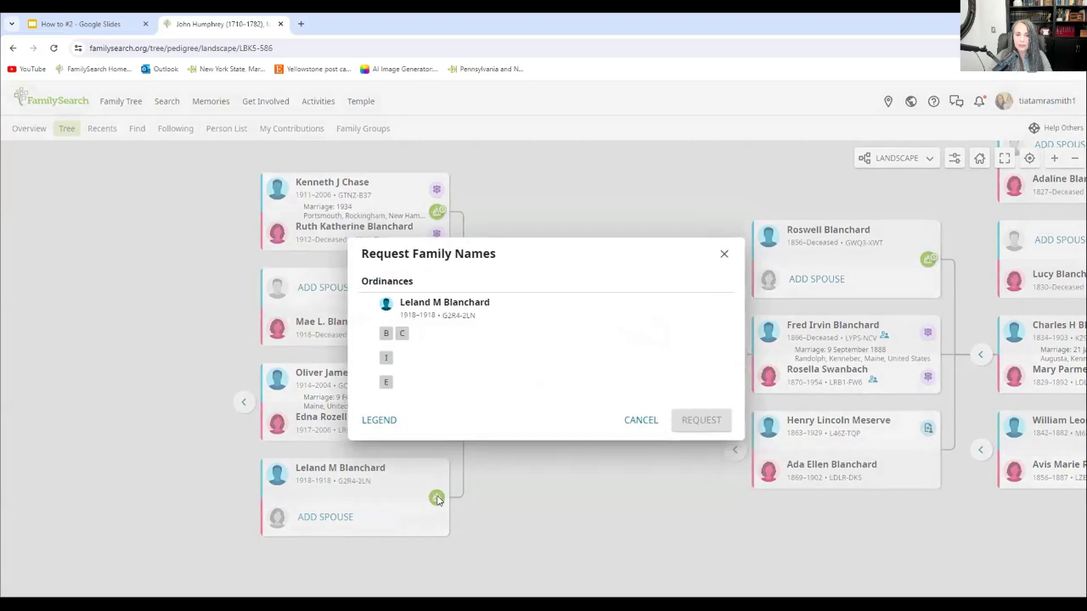
{"action": "left_click", "coordinate": [724, 256]}
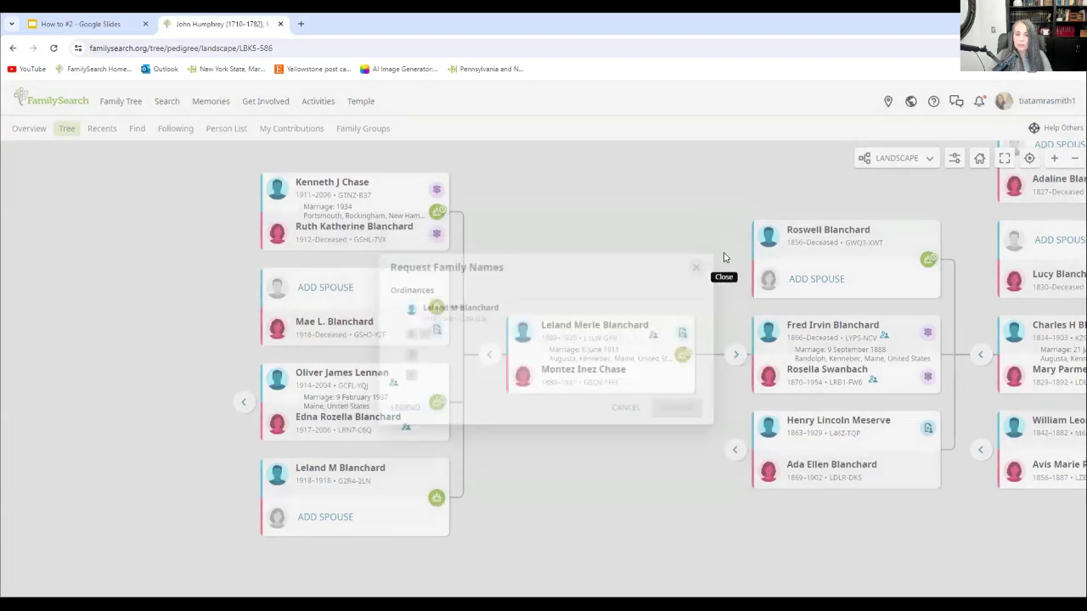
{"action": "left_click", "coordinate": [436, 404]}
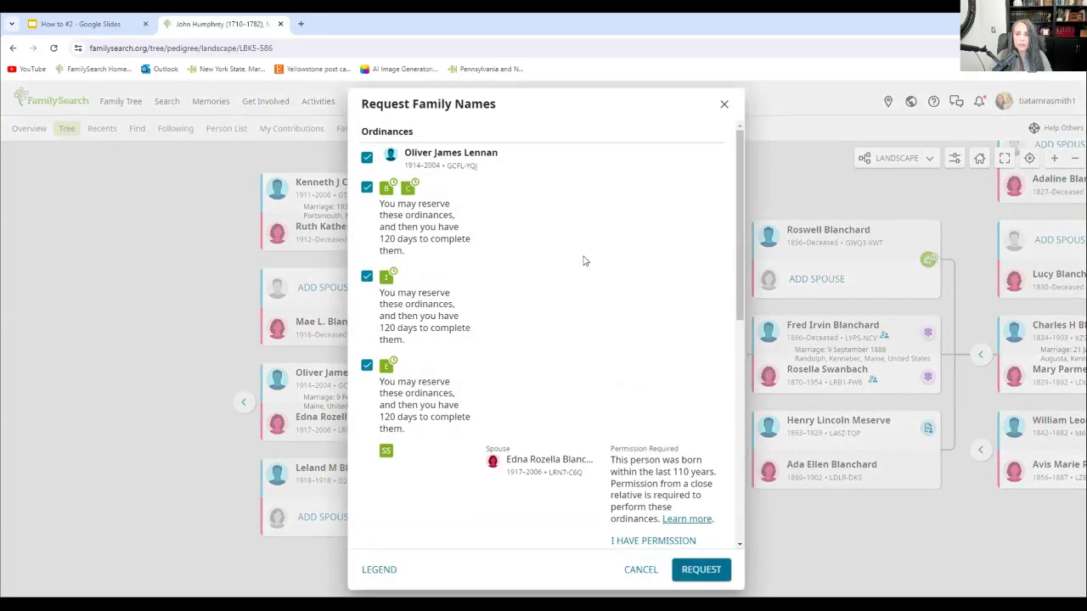
{"action": "mouse_move", "coordinate": [737, 171]}
{"action": "left_mouse_down"}
{"action": "mouse_move", "coordinate": [731, 283]}
{"action": "mouse_move", "coordinate": [728, 177]}
{"action": "left_mouse_up"}
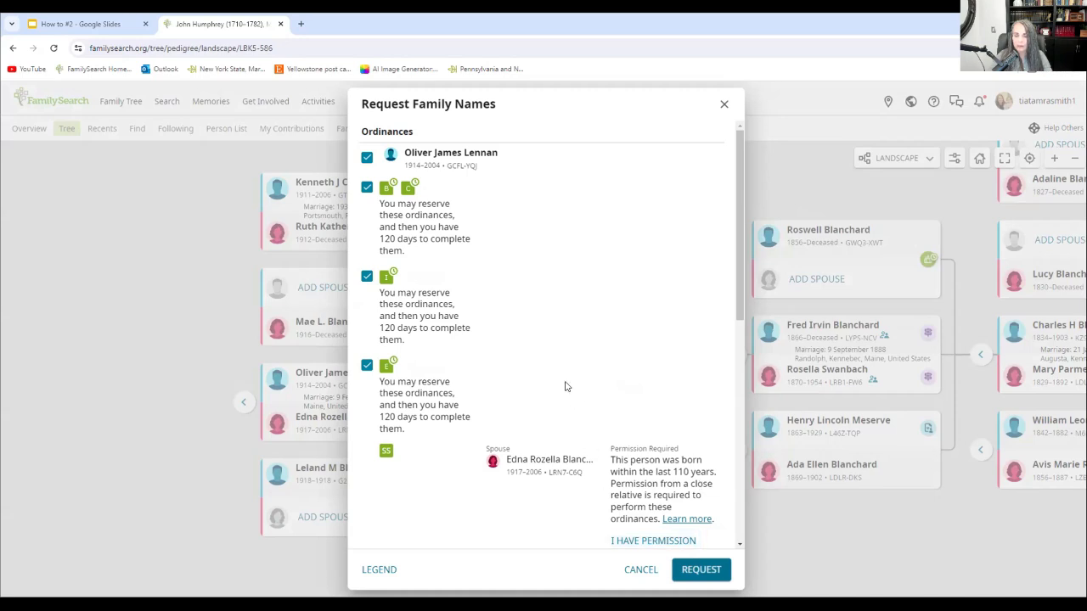
{"action": "left_click", "coordinate": [725, 107]}
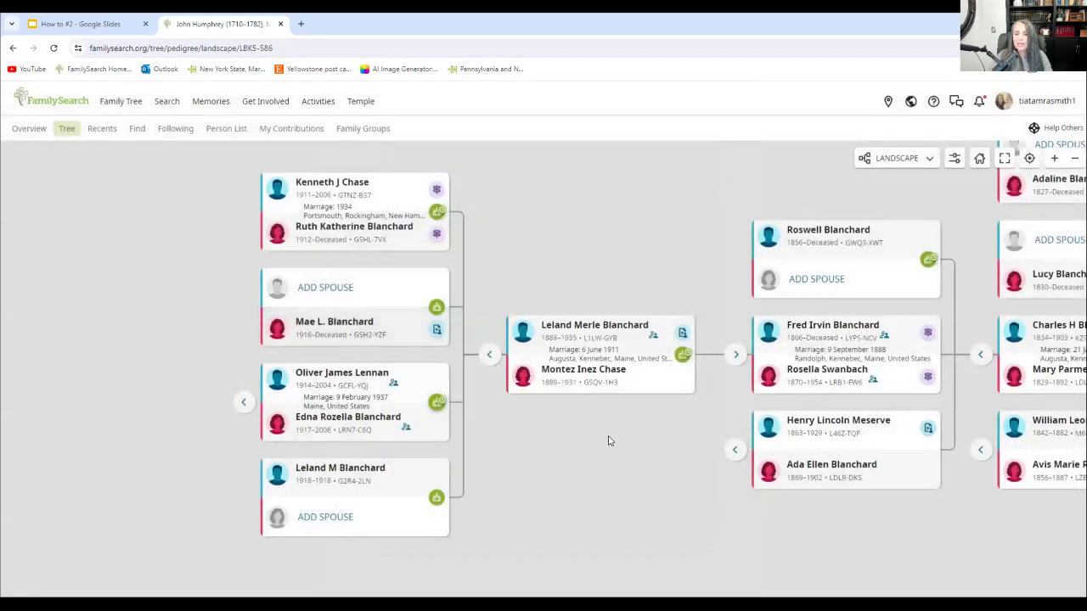
{"action": "left_click_drag", "start_coordinate": [616, 436], "coordinate": [600, 320]}
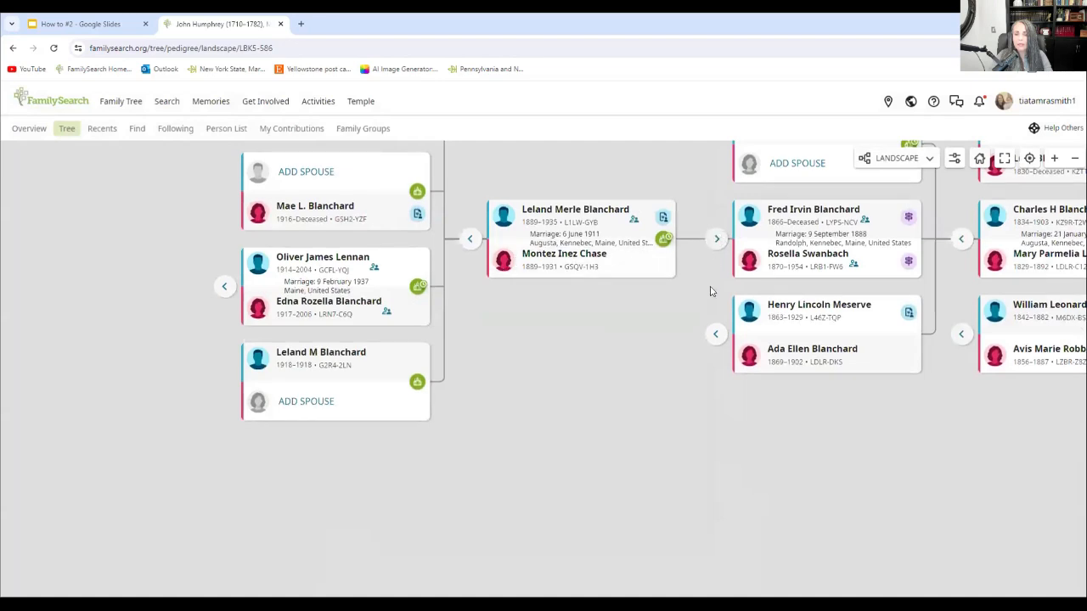
Expand the children of the couple listed directly below the one married in Randolph in 1888.
{"action": "left_click", "coordinate": [716, 337]}
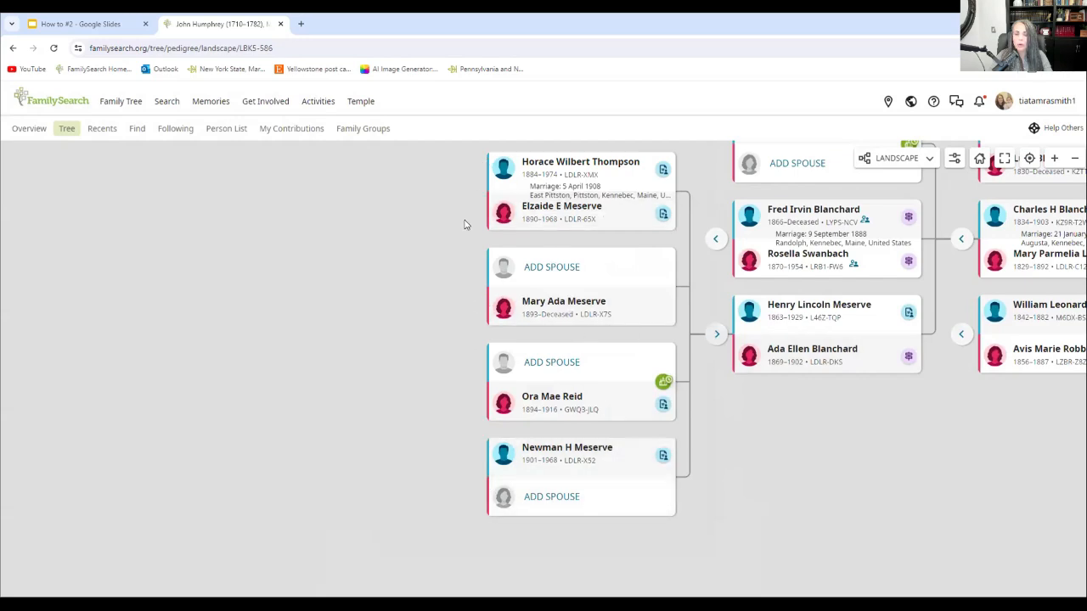
{"action": "left_click_drag", "start_coordinate": [856, 464], "coordinate": [810, 500]}
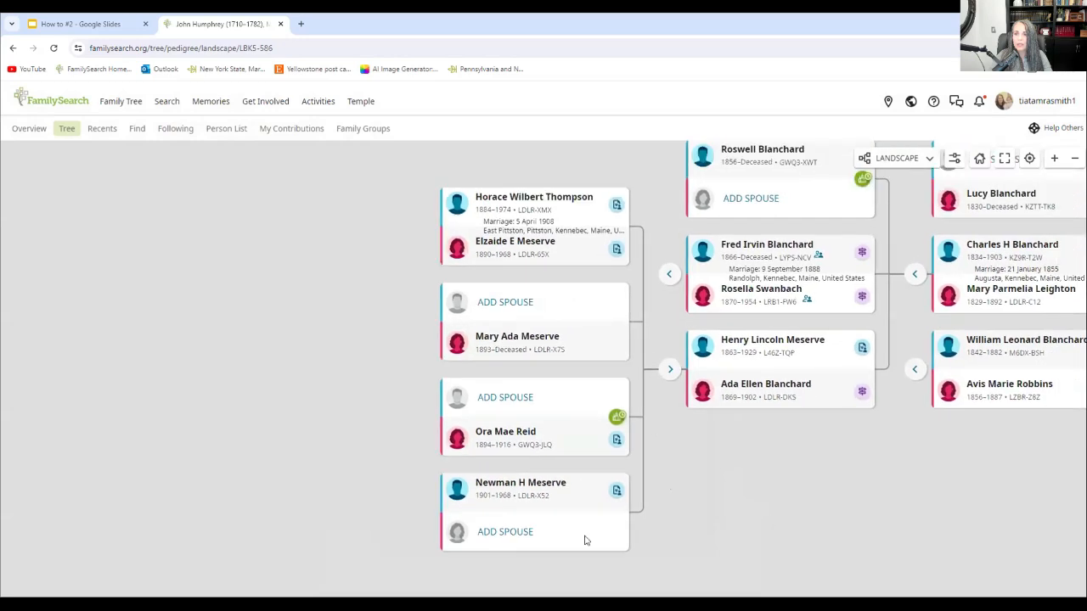
Expand the descendants of the couple listed below the one married in Augusta in 1855, including the children of their daughter married in 1895.
{"action": "left_click_drag", "start_coordinate": [584, 537], "coordinate": [497, 481]}
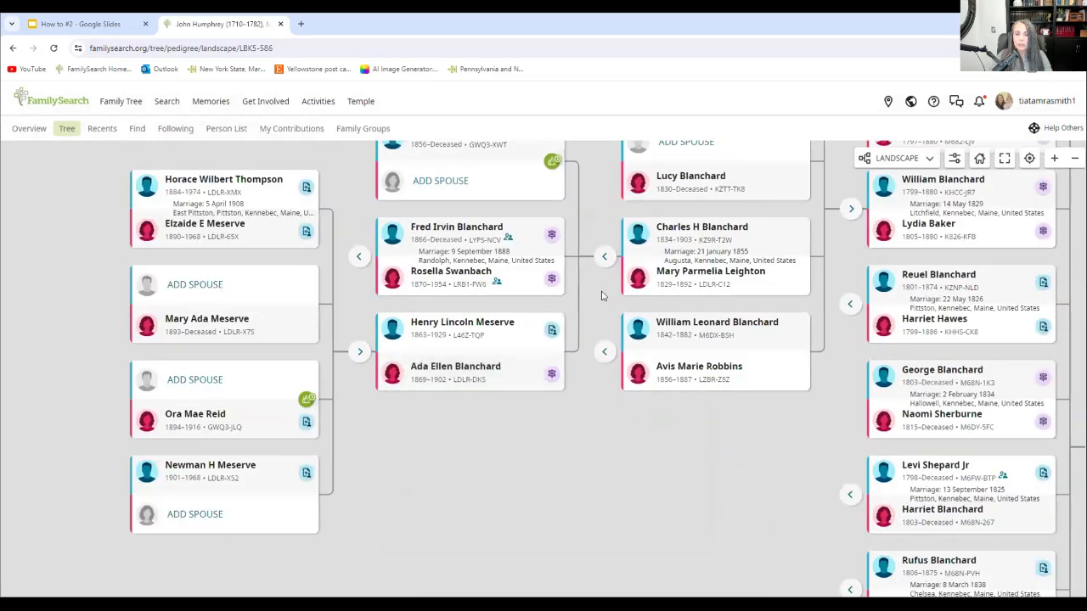
{"action": "left_click", "coordinate": [605, 354]}
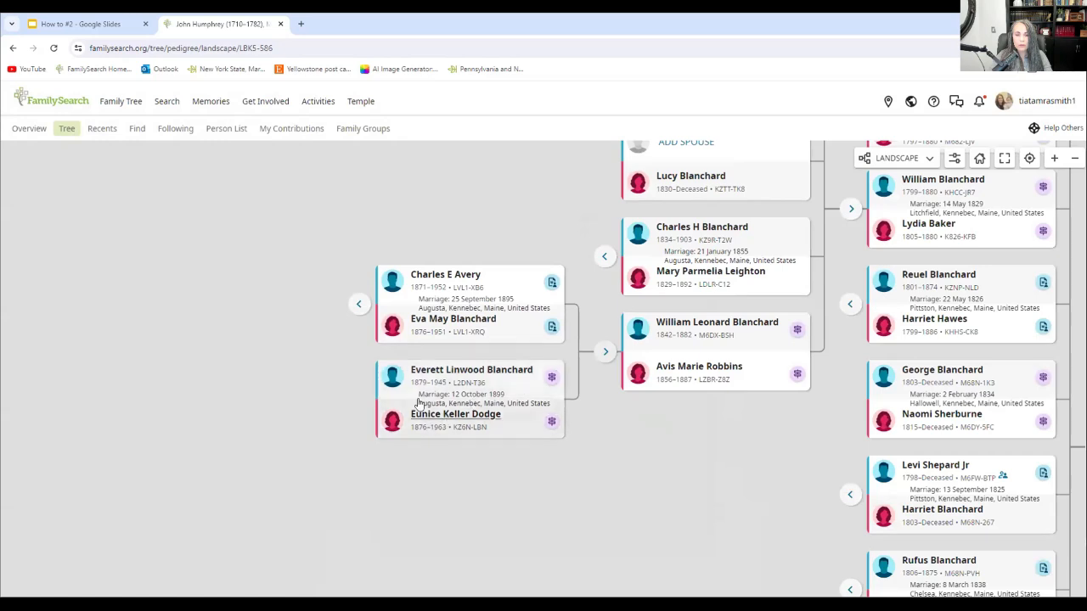
{"action": "left_click", "coordinate": [358, 305]}
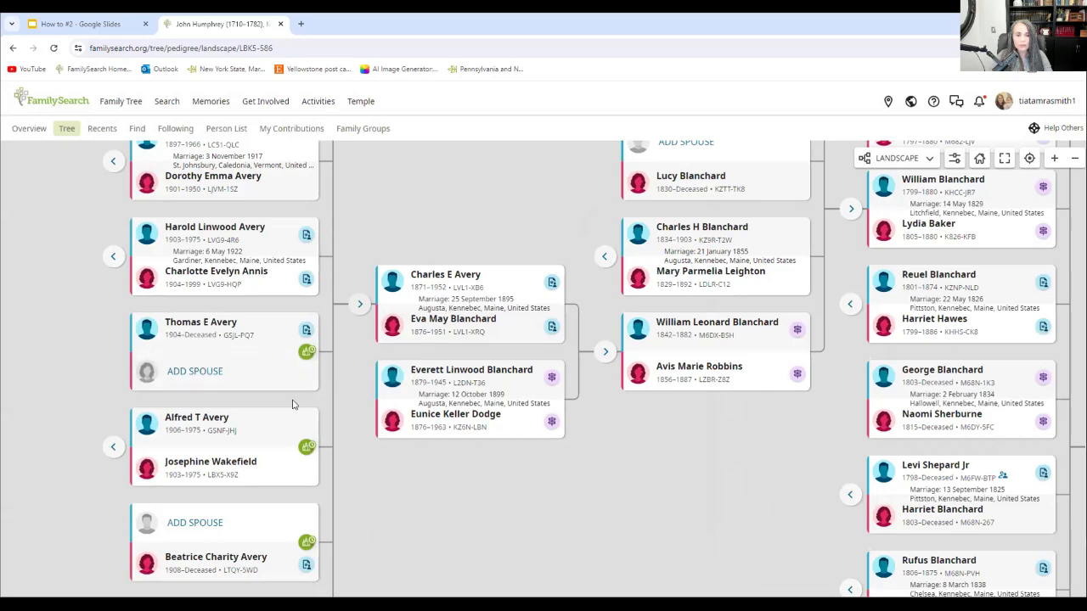
Expand the children of the couple married in Pittston in May 1826.
{"action": "left_click_drag", "start_coordinate": [757, 481], "coordinate": [561, 482]}
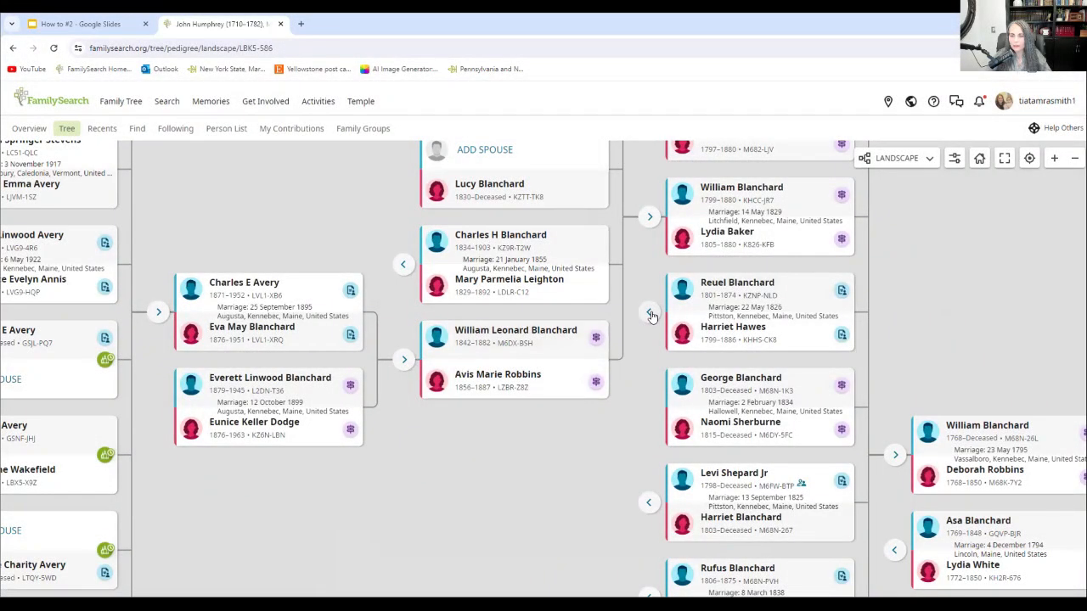
{"action": "left_click", "coordinate": [648, 314]}
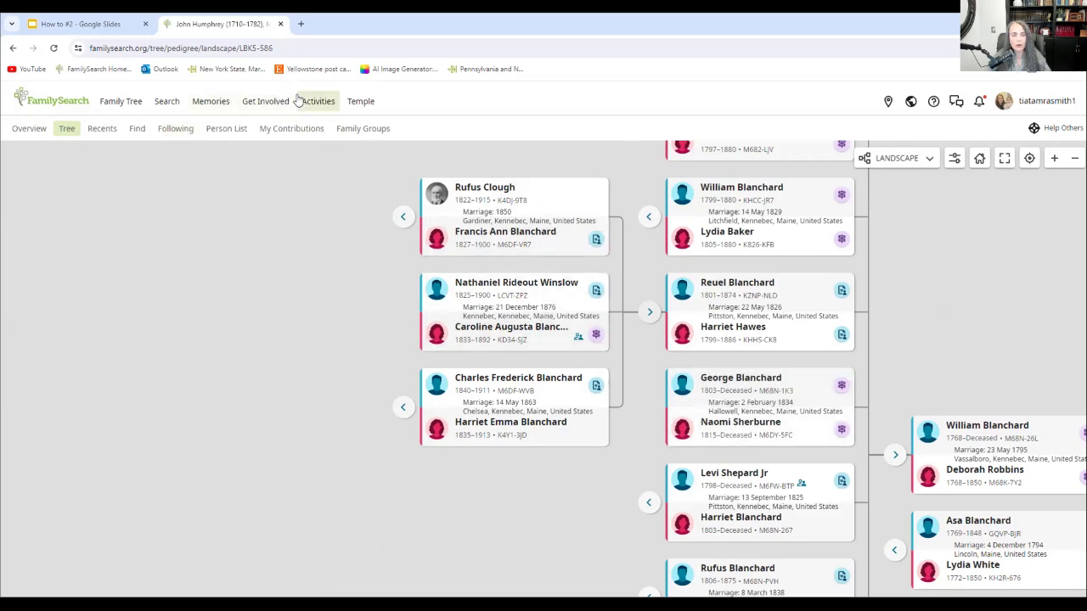
Open the list of your own temple reservations.
{"action": "left_click", "coordinate": [360, 104]}
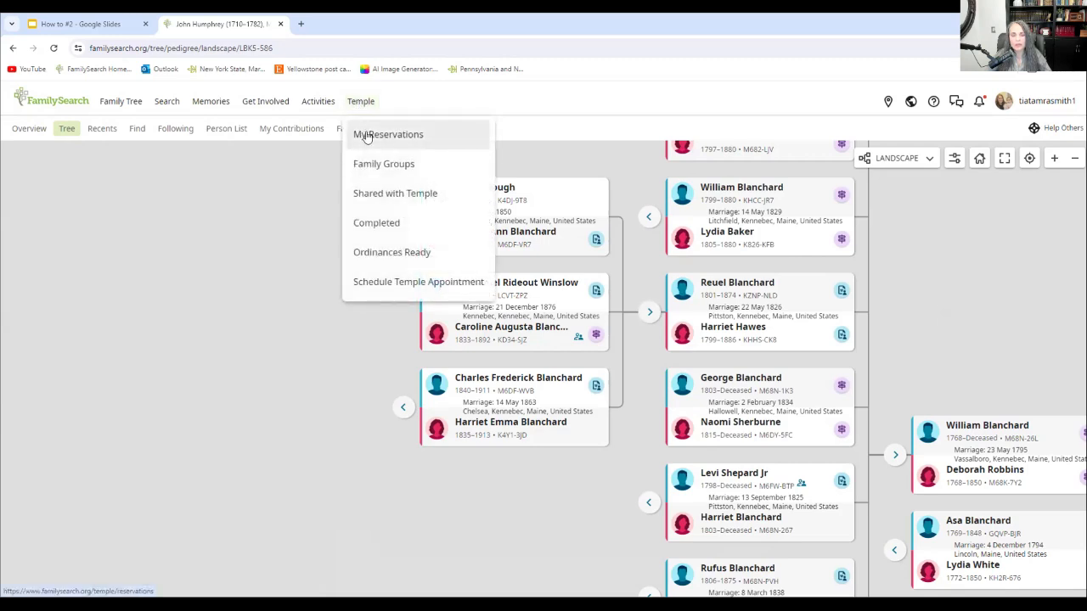
{"action": "left_click", "coordinate": [366, 135]}
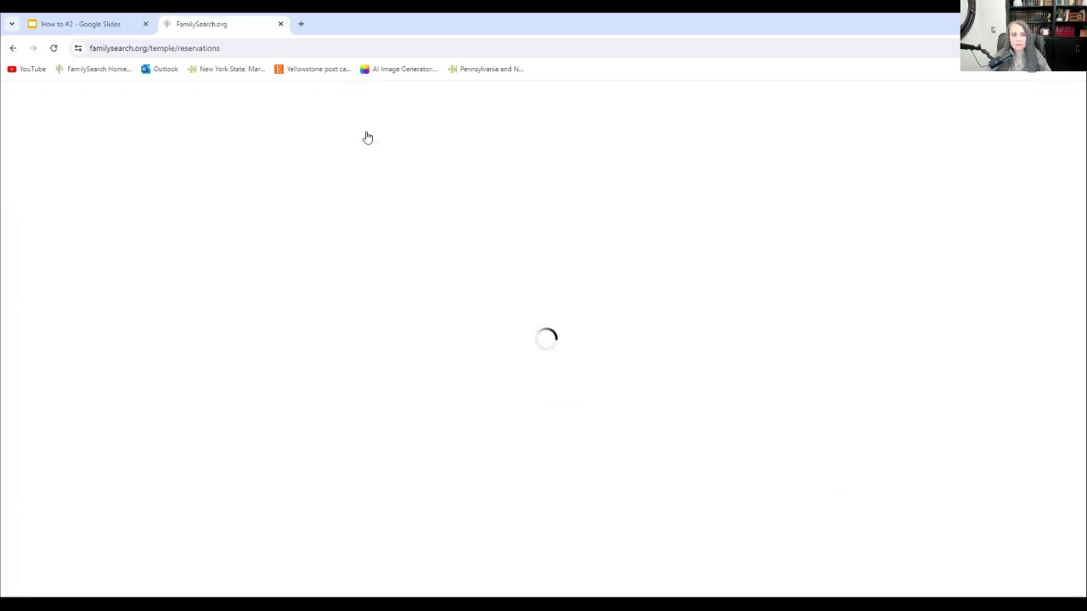